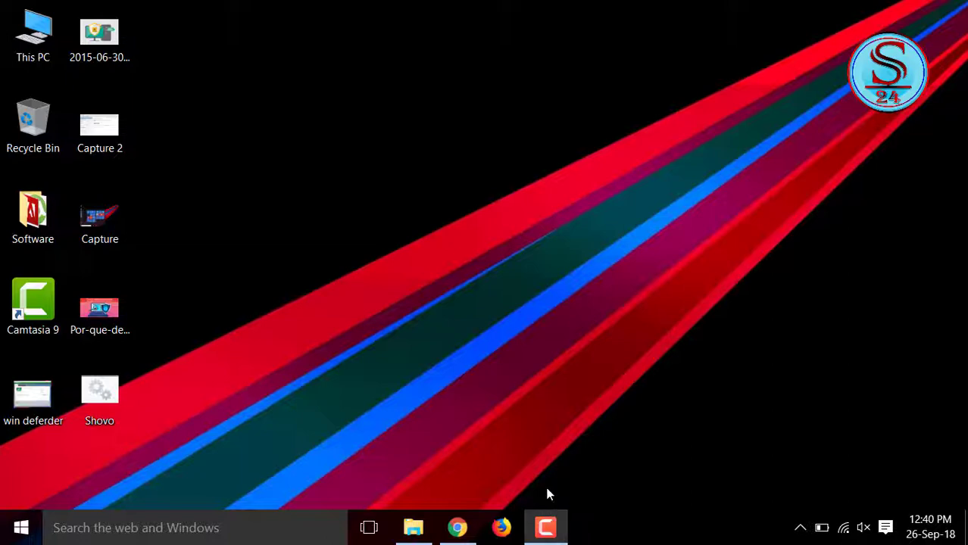
right_click(245, 172)
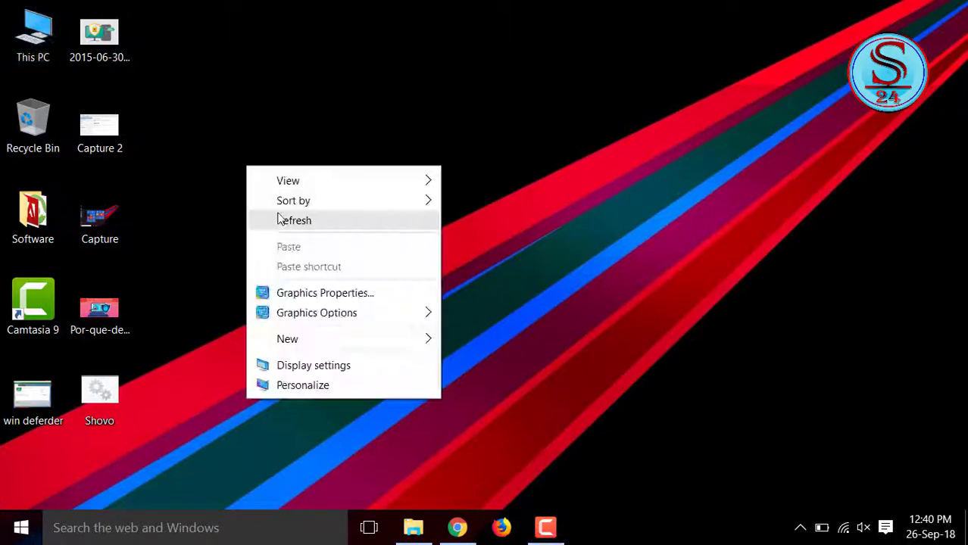
left_click(287, 218)
right_click(271, 191)
left_click(294, 244)
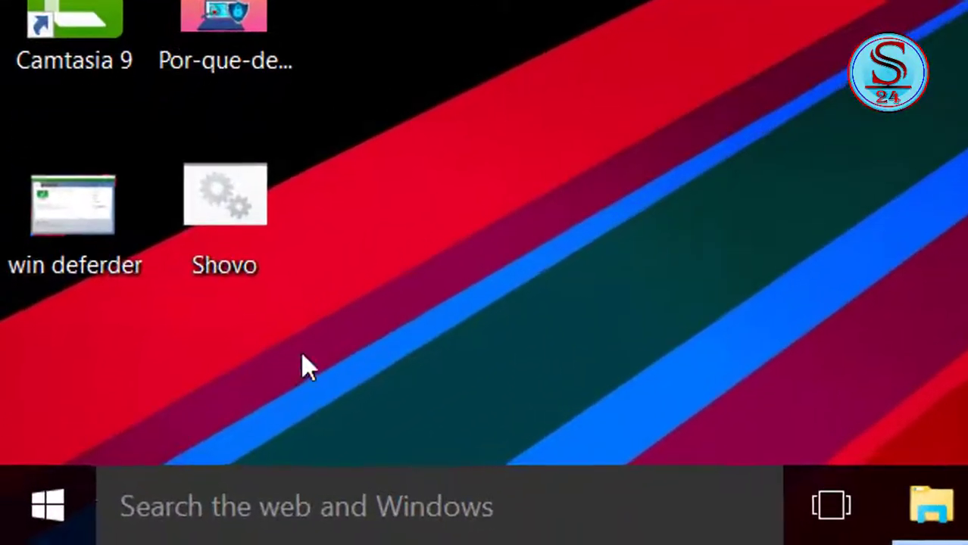
Step: Open the advanced options of Windows Update in the Update & security section of the Windows Settings
left_click(37, 525)
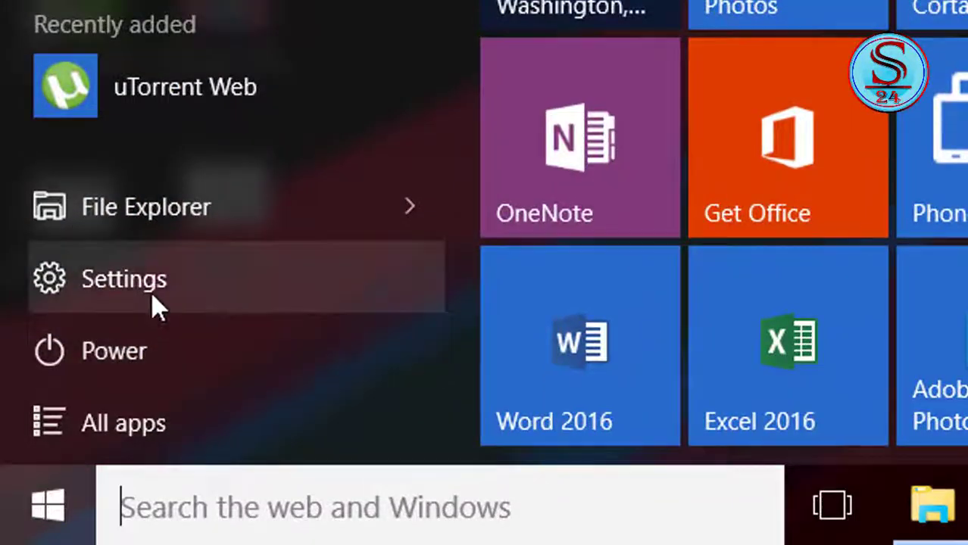
left_click(151, 301)
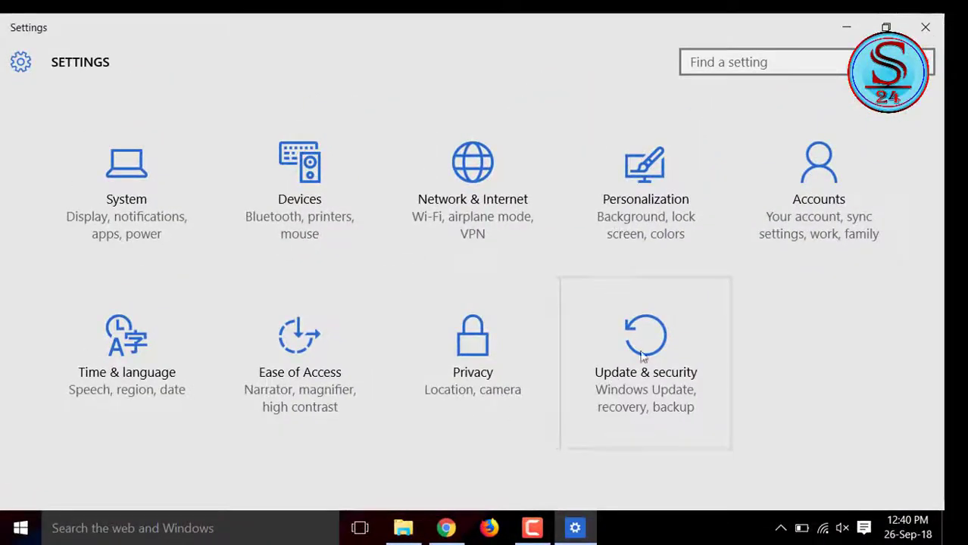
left_click(645, 336)
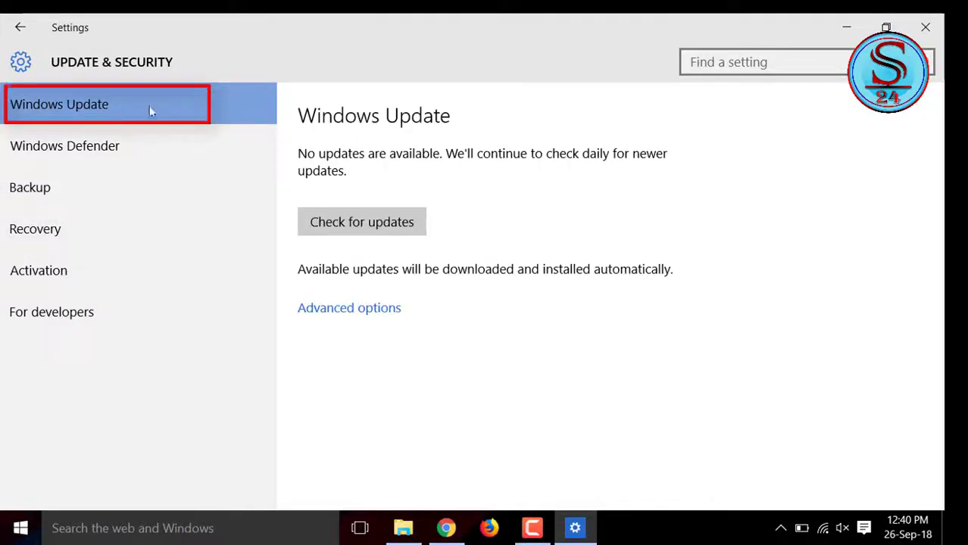
left_click(335, 311)
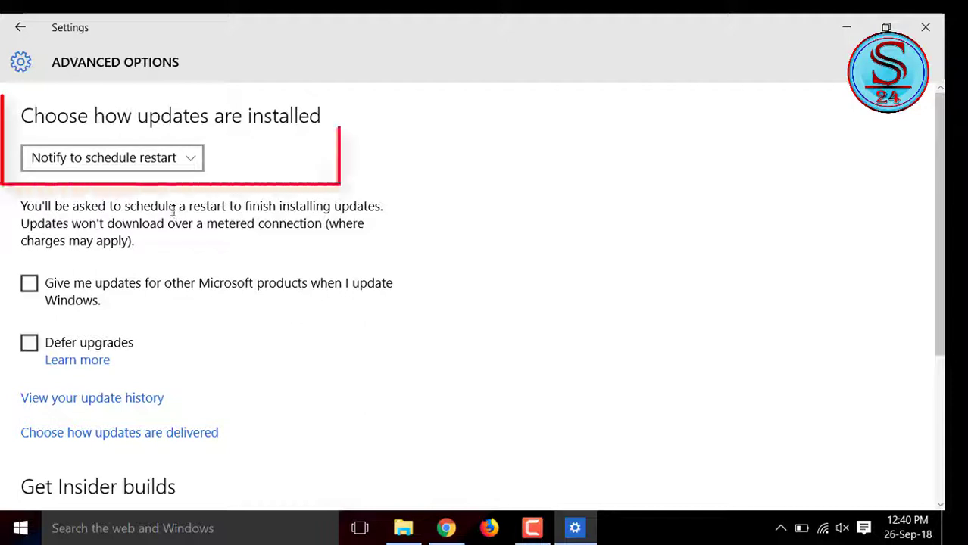
Step: Choose "Notify to schedule restart" for how updates are installed, look over the remaining advanced options and close Settings
left_click(78, 155)
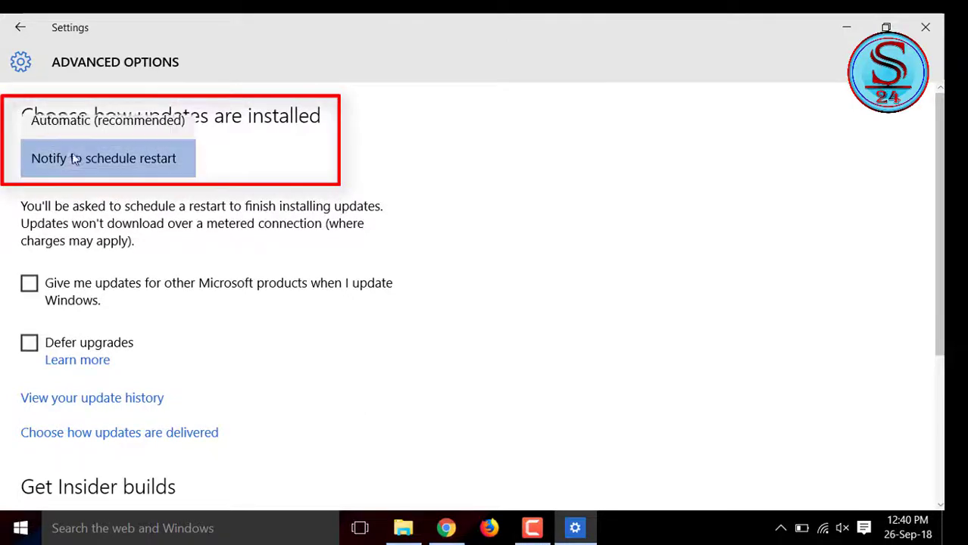
left_click(58, 158)
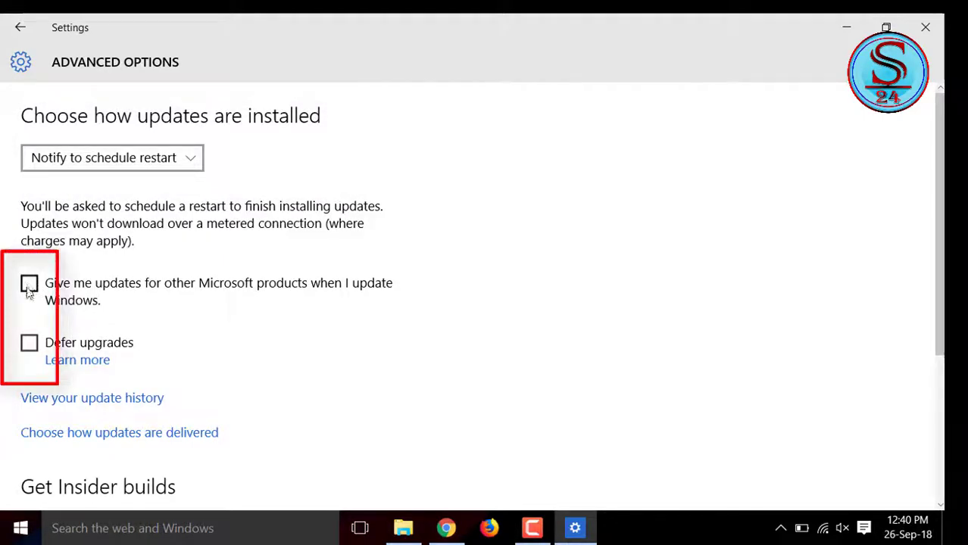
scroll(335, 367, "down", 5)
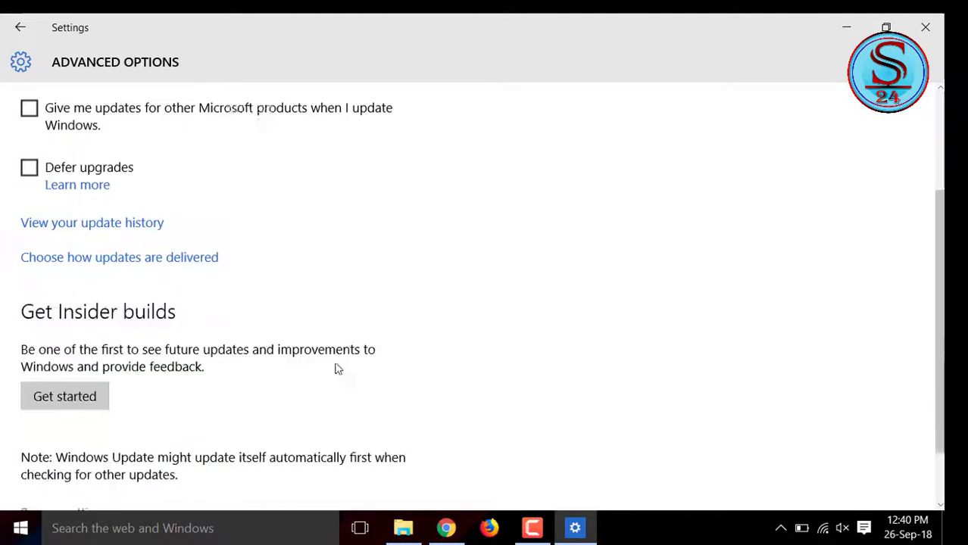
scroll(373, 360, "up", 5)
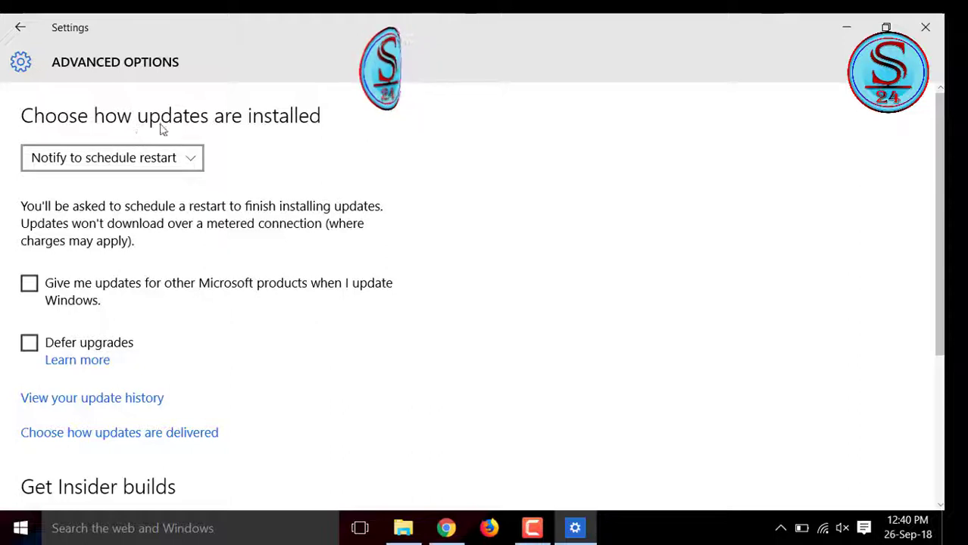
key("alt+F4")
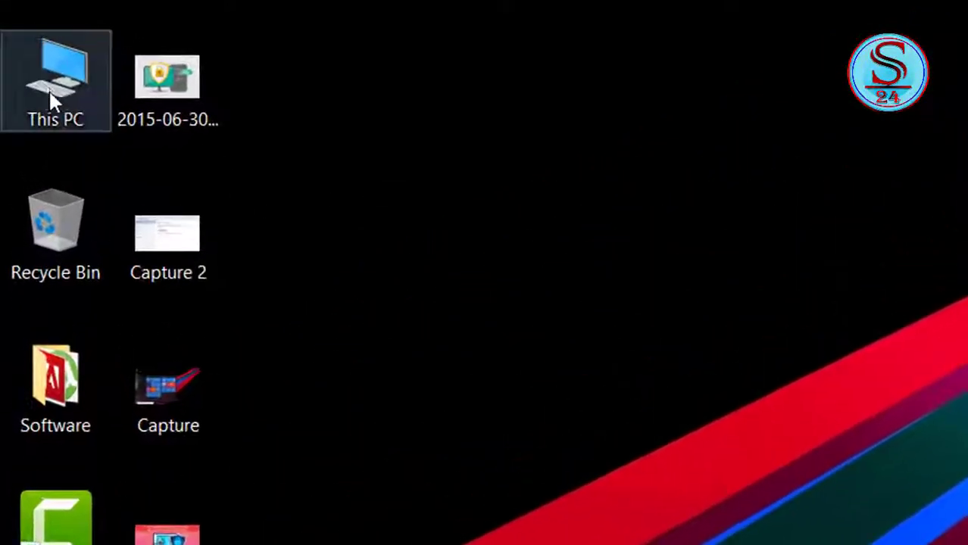
Step: Open Computer Management for This PC and show the Services list under Services and Applications
right_click(59, 83)
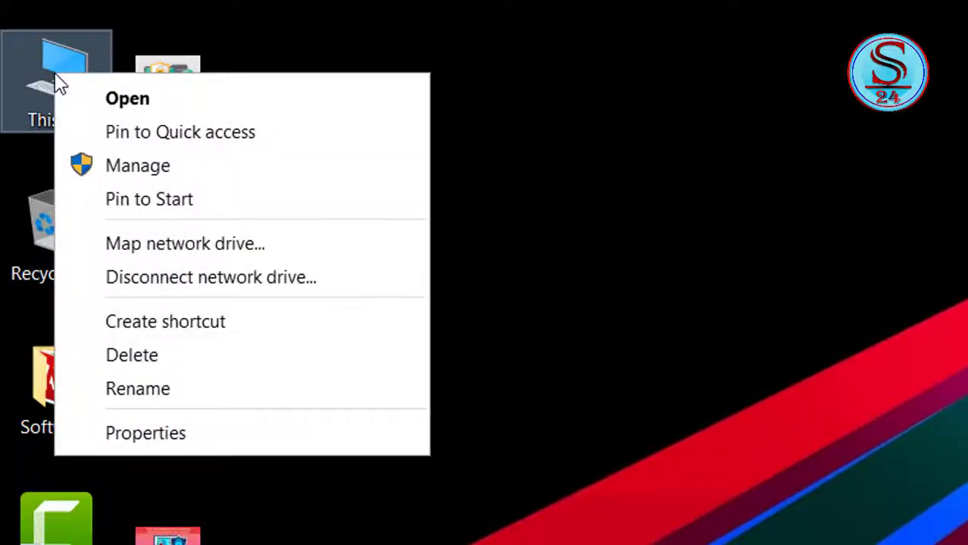
left_click(123, 168)
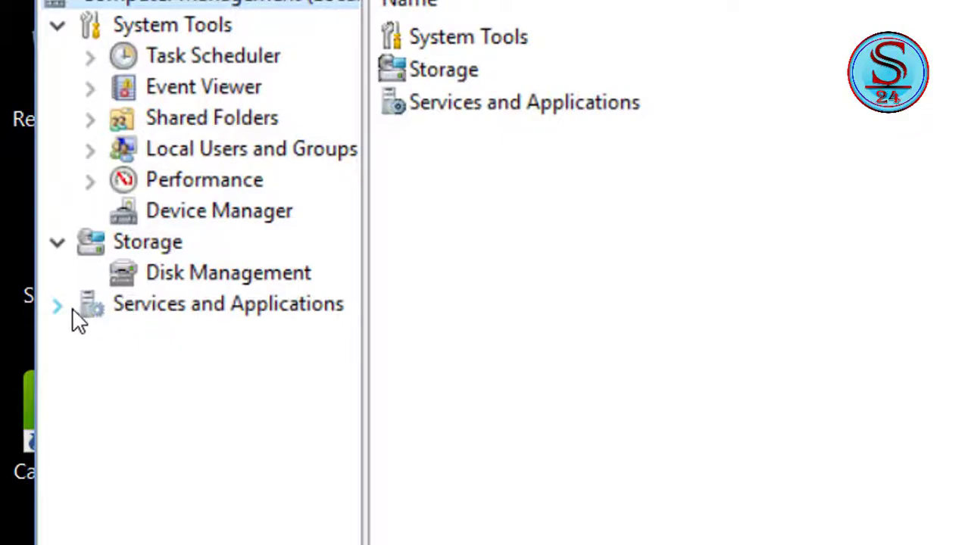
left_click(59, 307)
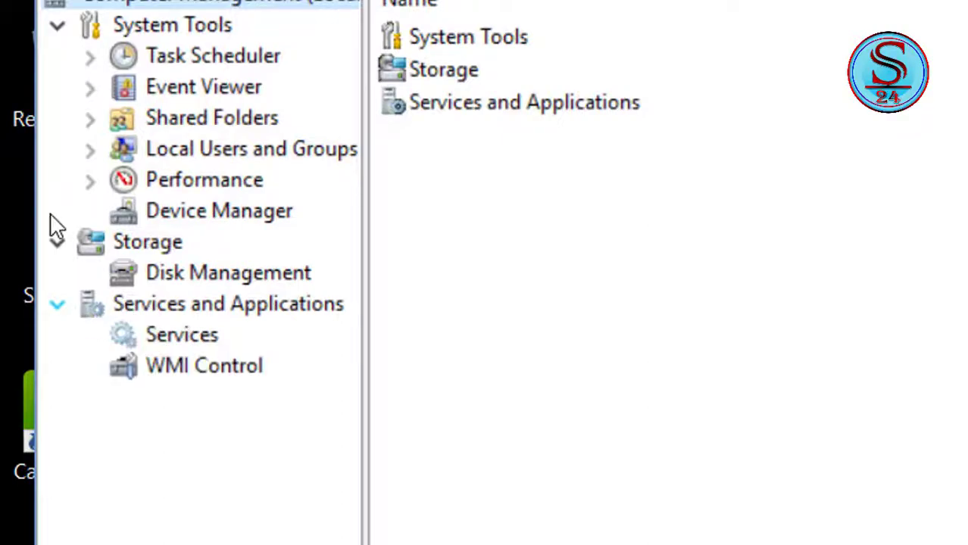
left_click(183, 334)
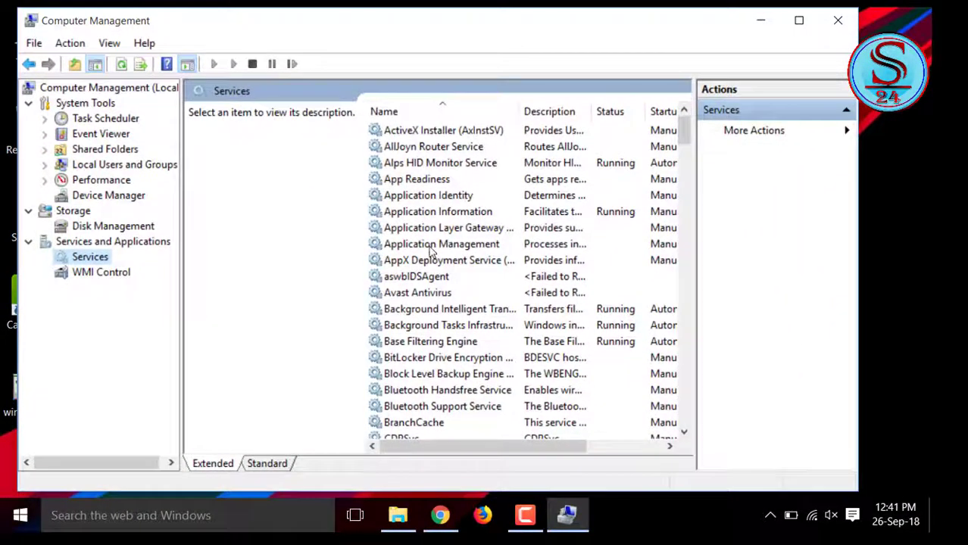
Step: Find the Windows Update service in the list and open its properties
left_click(432, 244)
key("w")
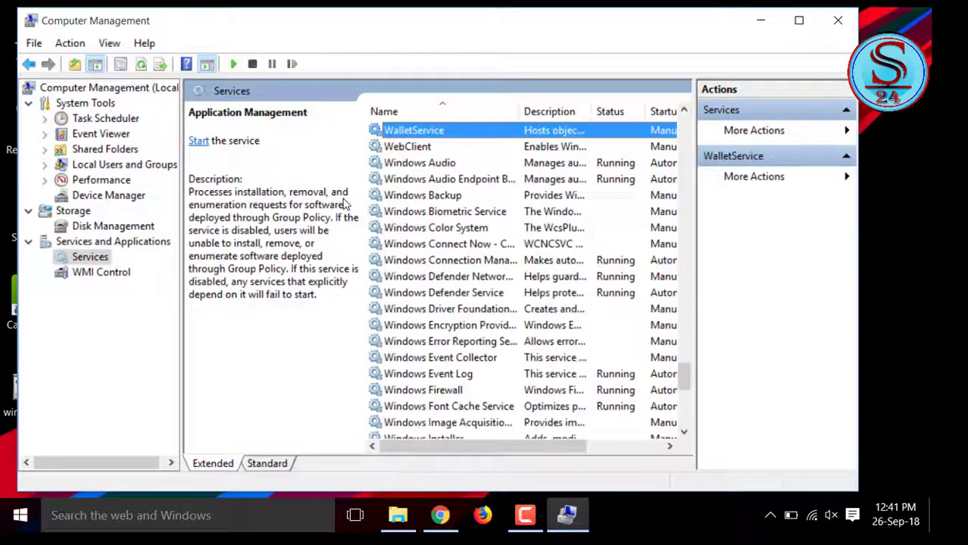
scroll(491, 303, "down", 7)
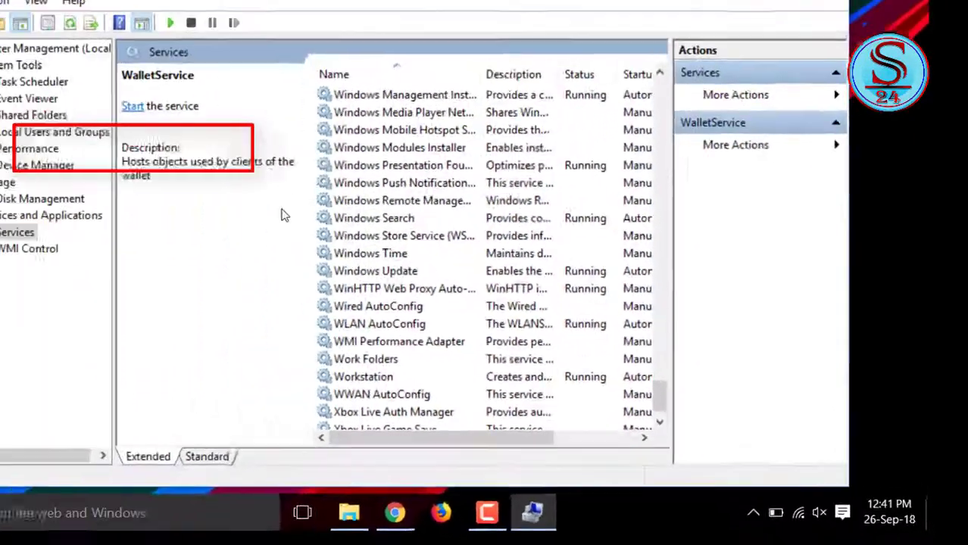
double_click(144, 165)
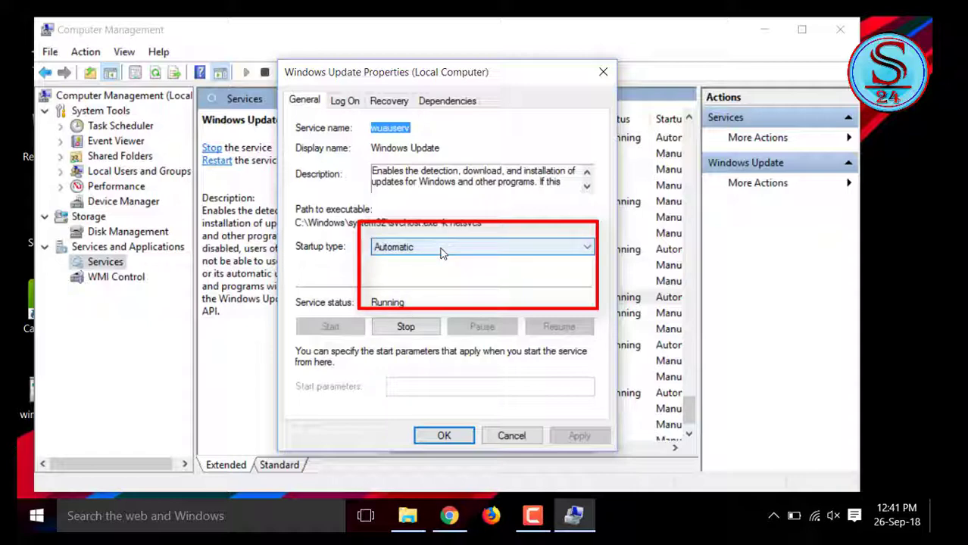
Step: Set the Windows Update service's startup type to Disabled, stop the service, and apply the changes before closing Computer Management
left_click(443, 253)
left_click(402, 297)
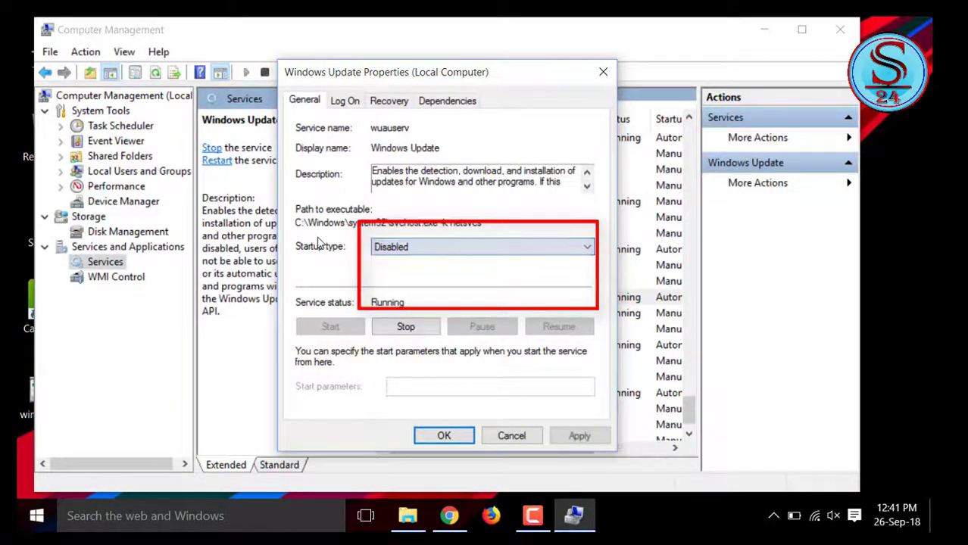
left_click(404, 325)
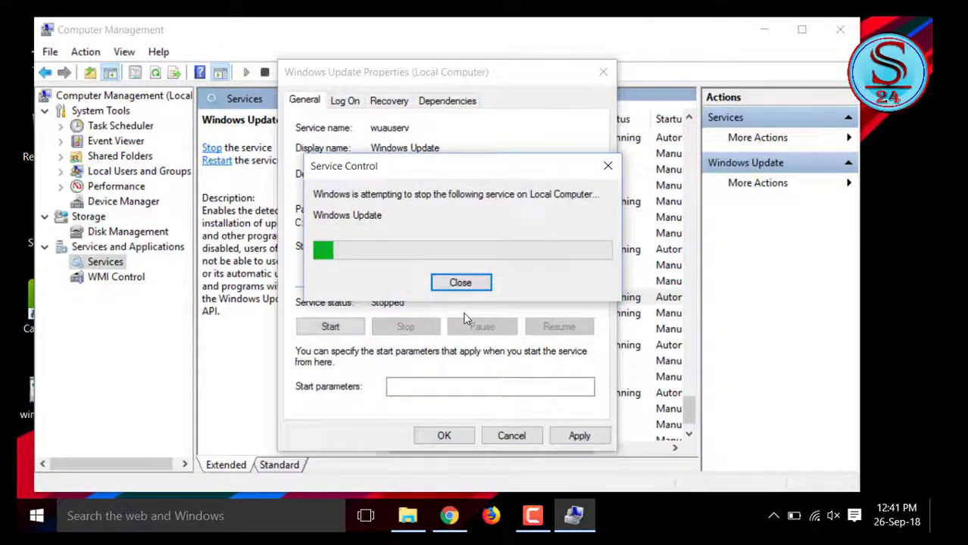
left_click(579, 436)
left_click(443, 437)
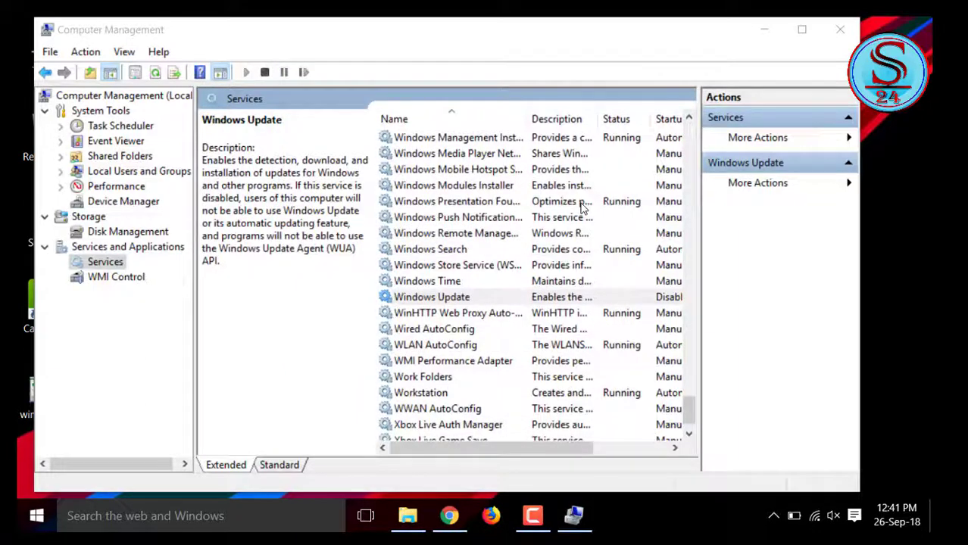
left_click(840, 29)
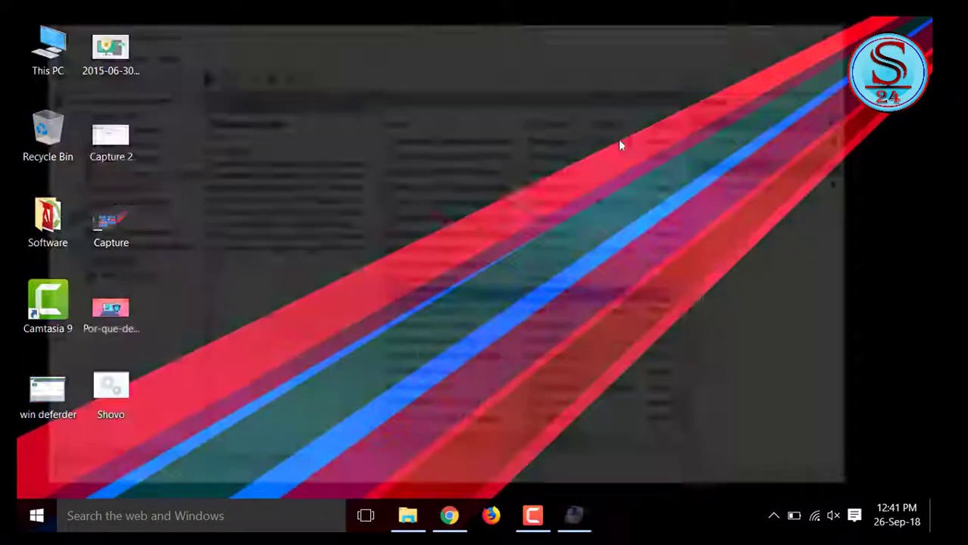
right_click(284, 139)
left_click(333, 192)
right_click(315, 145)
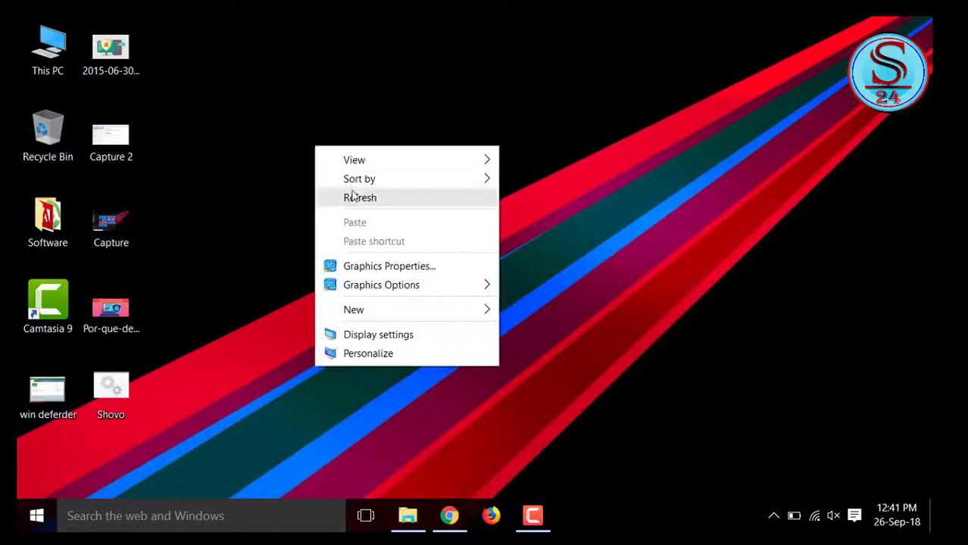
left_click(352, 196)
right_click(320, 168)
left_click(362, 229)
right_click(311, 173)
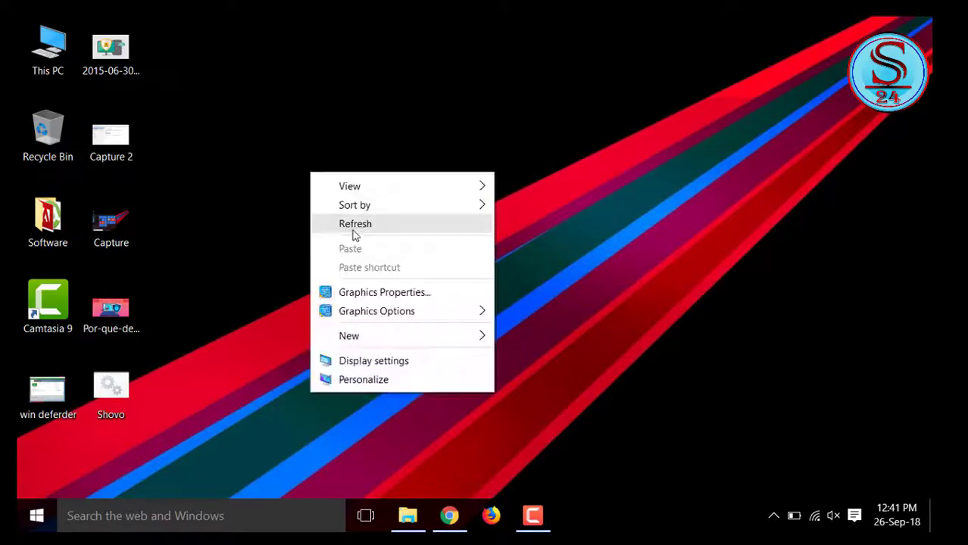
left_click(356, 228)
right_click(313, 177)
left_click(357, 231)
right_click(311, 171)
left_click(343, 225)
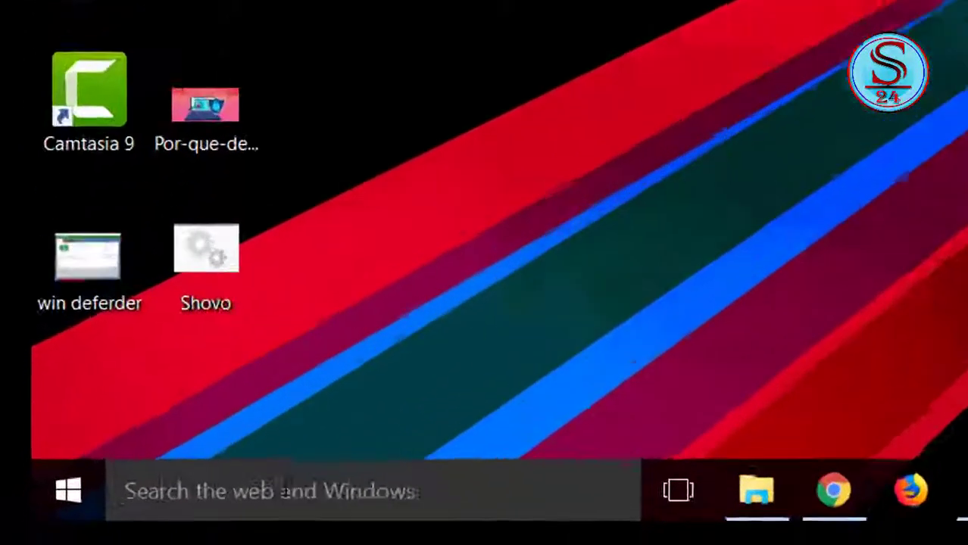
Step: Search Windows for gpedit.msc and open the Local Group Policy Editor
left_click(277, 491)
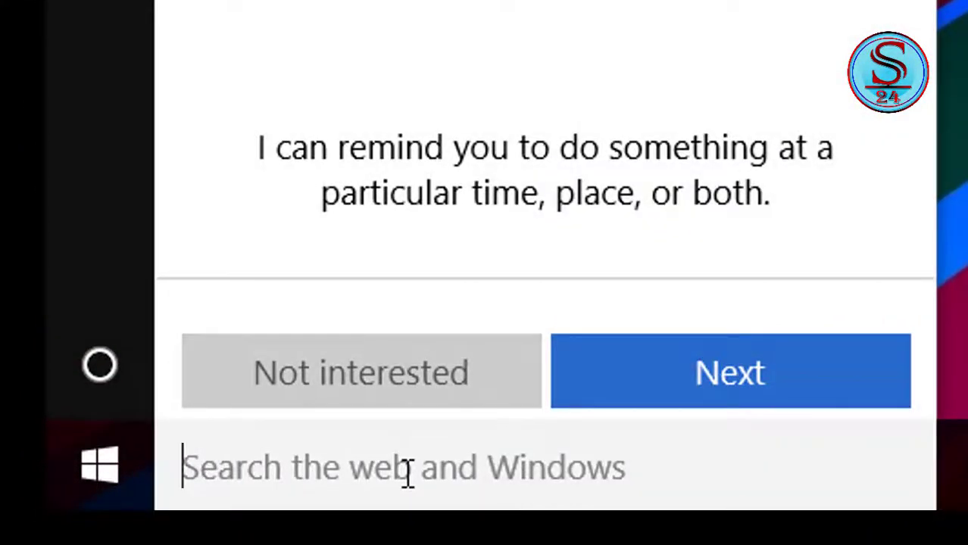
type("gp")
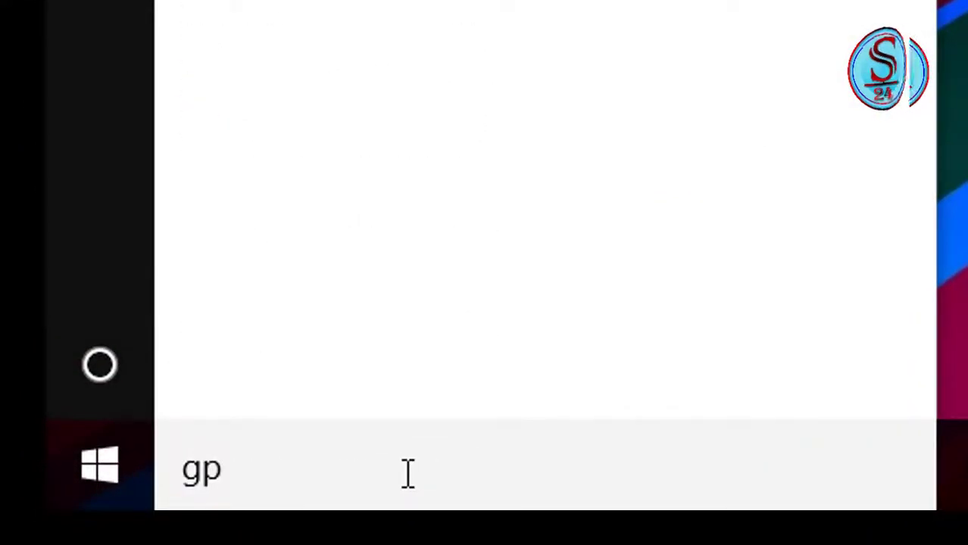
type("e")
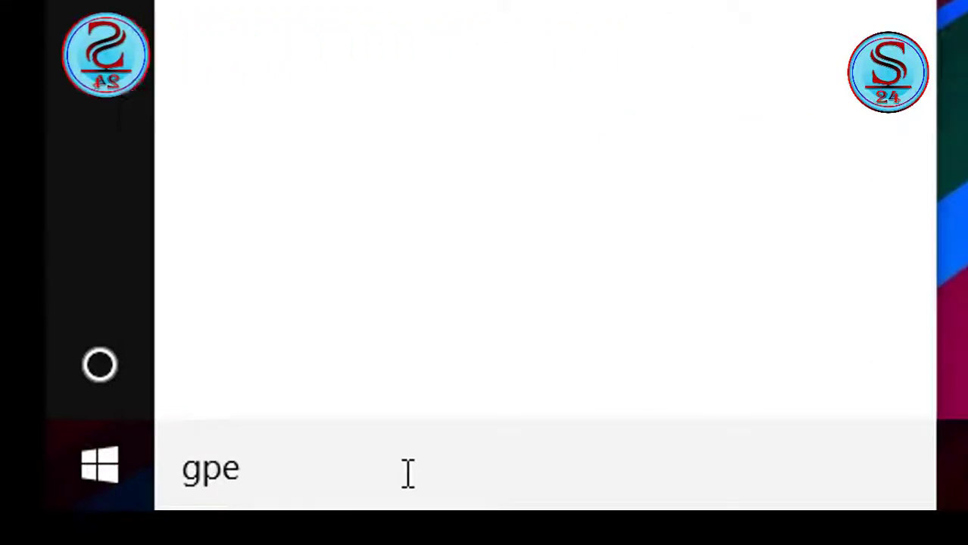
type("dit")
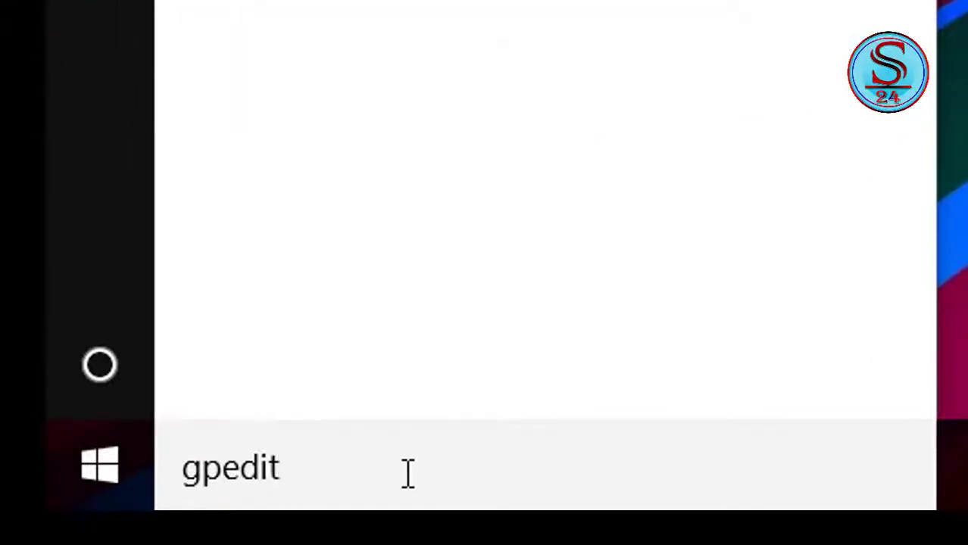
type(".ms")
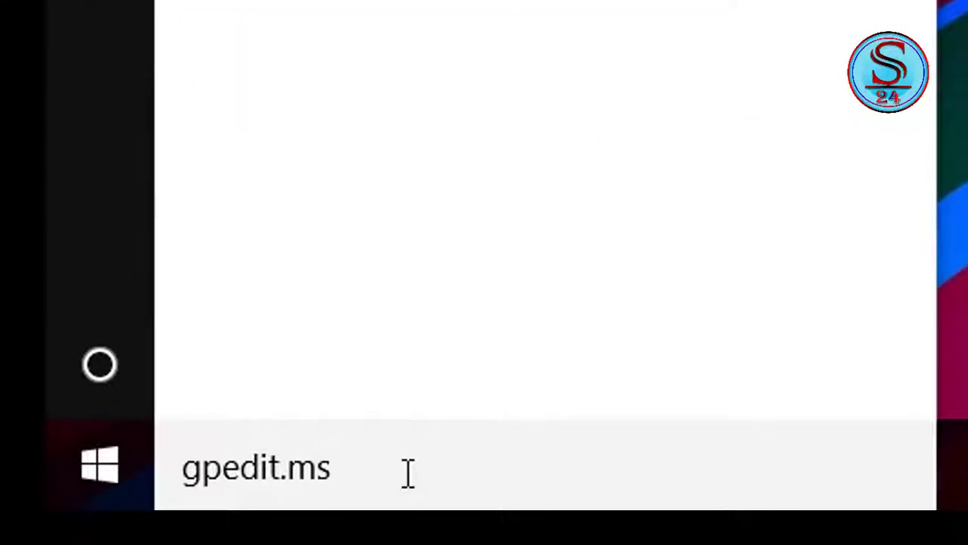
type("c")
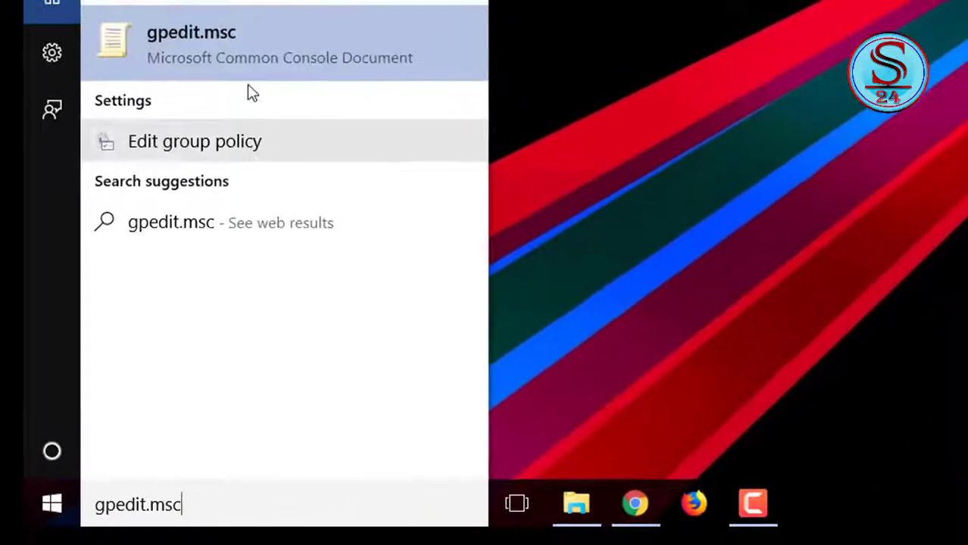
left_click(173, 33)
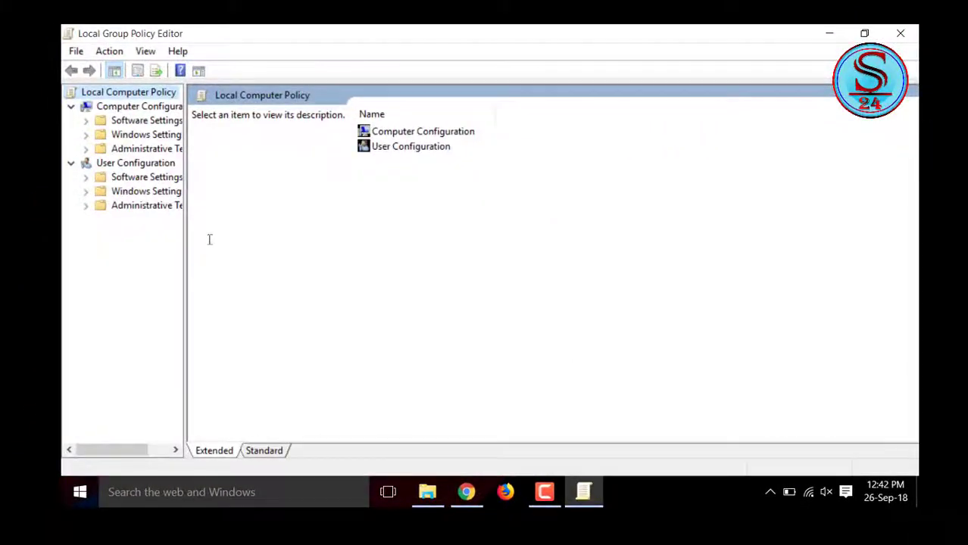
Step: Widen the policy tree and open the Windows Components folder in Computer Configuration's Administrative Templates
left_click_drag(184, 165, 220, 136)
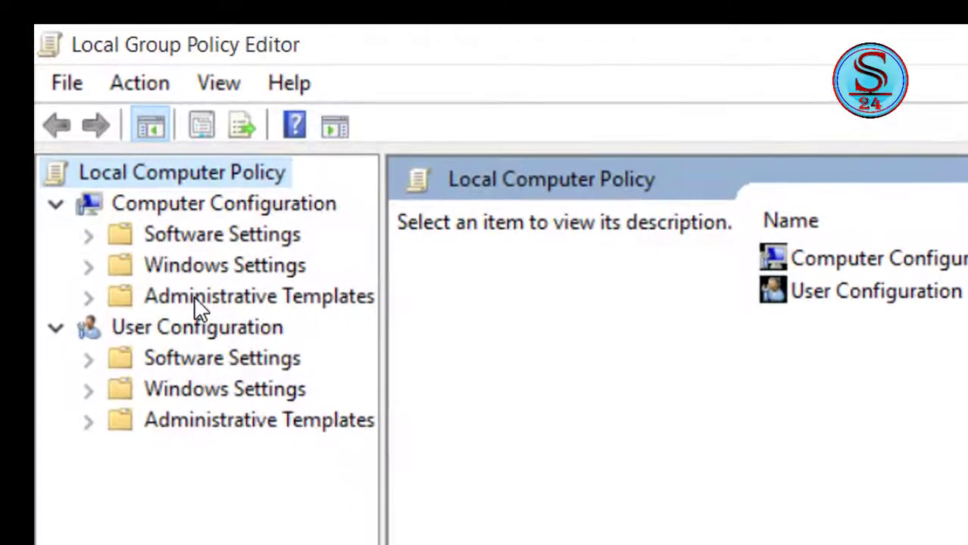
left_click(195, 297)
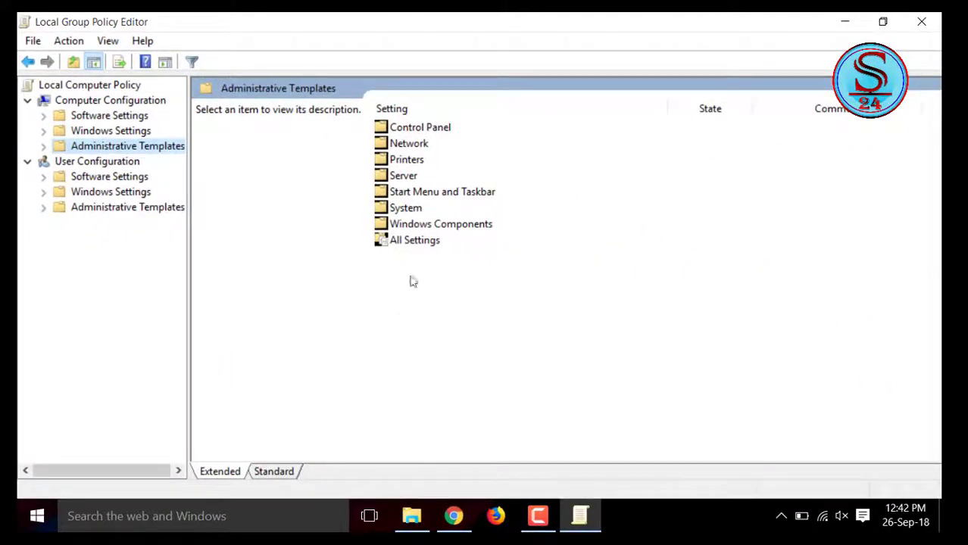
double_click(423, 225)
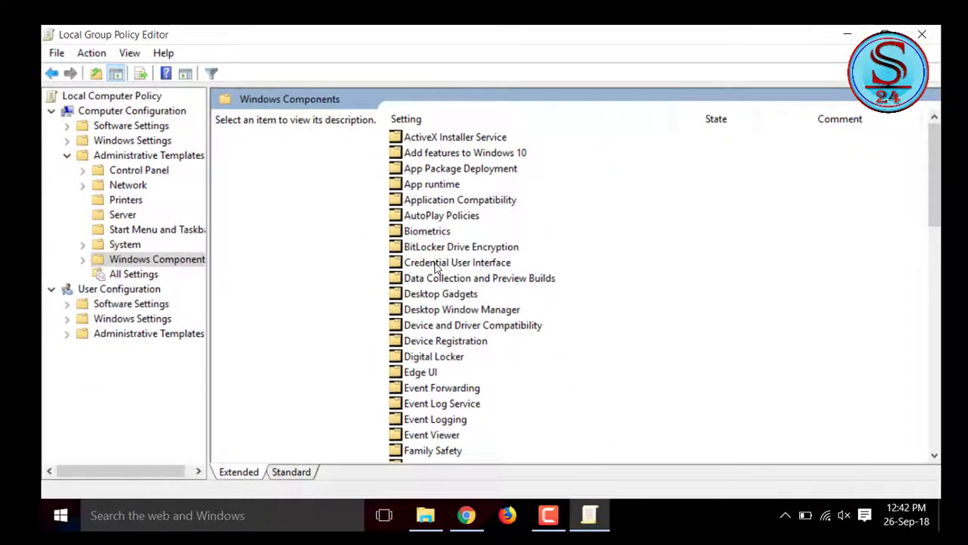
Step: Set the Configure Automatic Updates policy in the Windows Update folder to Disabled, apply it, and close the Local Group Policy Editor
scroll(455, 286, "down", 16)
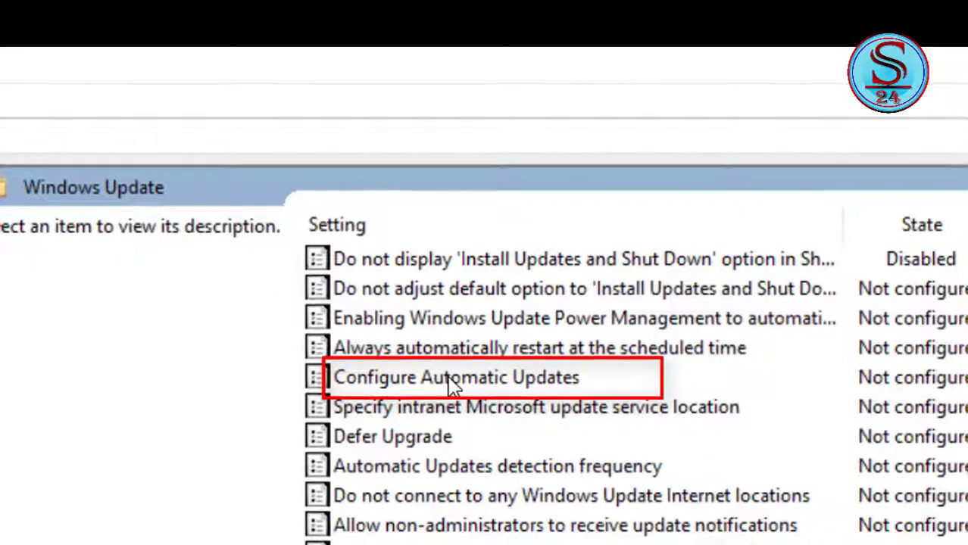
double_click(452, 386)
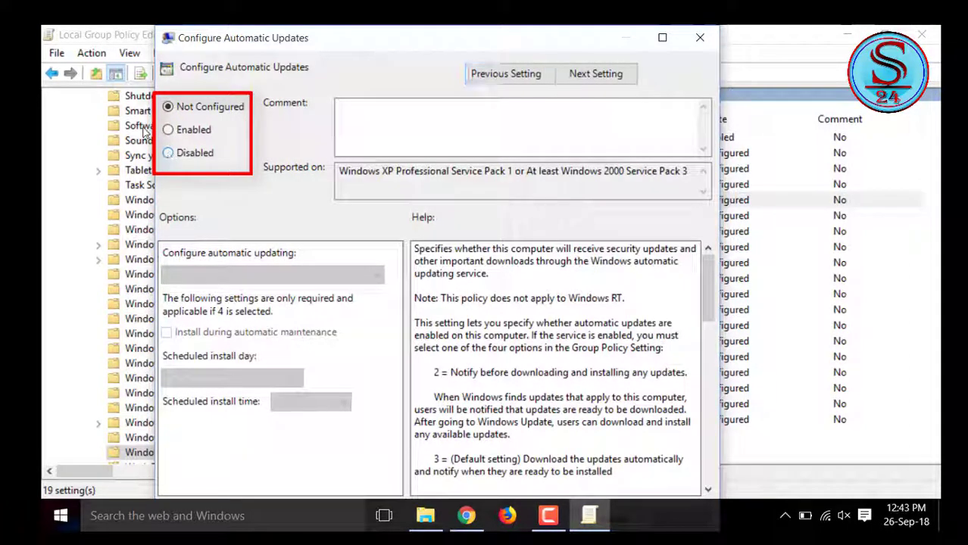
left_click(168, 154)
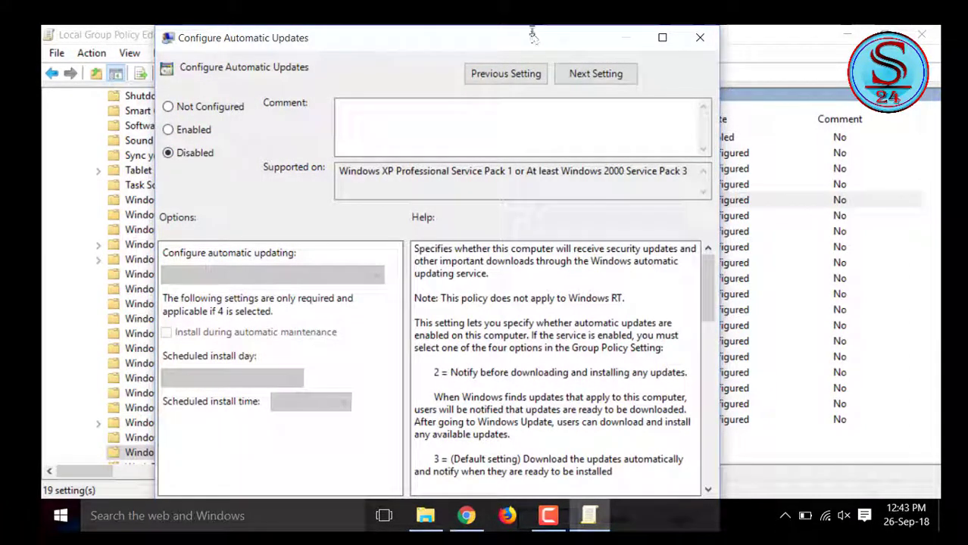
left_click_drag(532, 34, 515, 40)
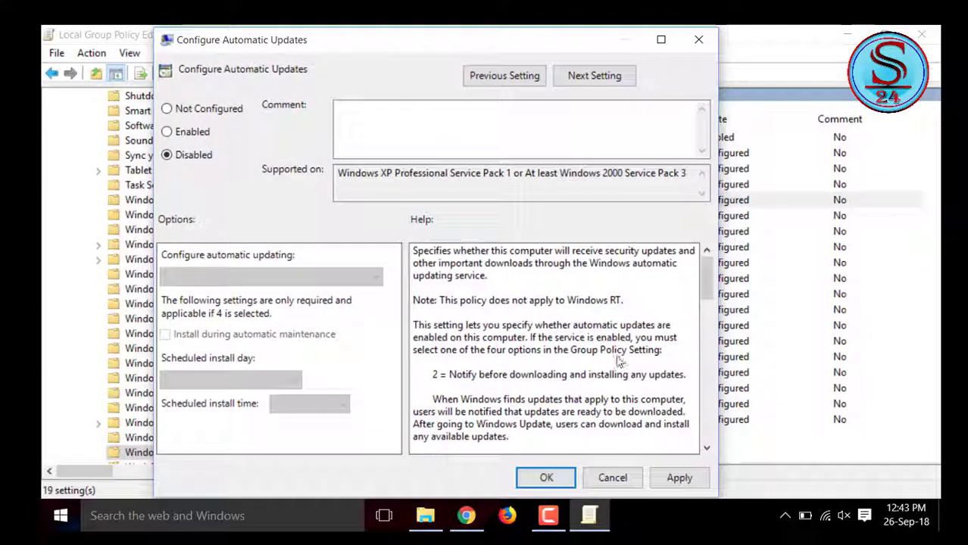
left_click(676, 478)
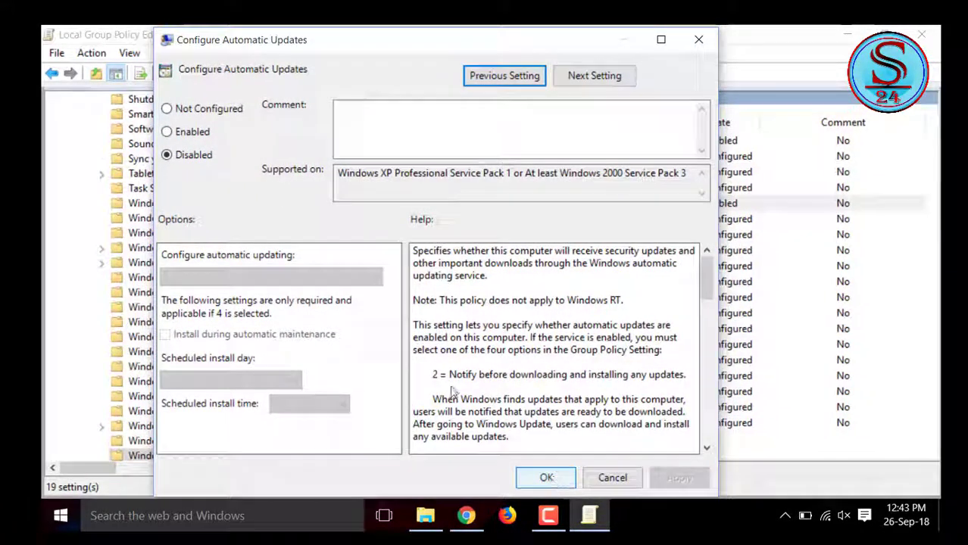
left_click(617, 478)
left_click(921, 34)
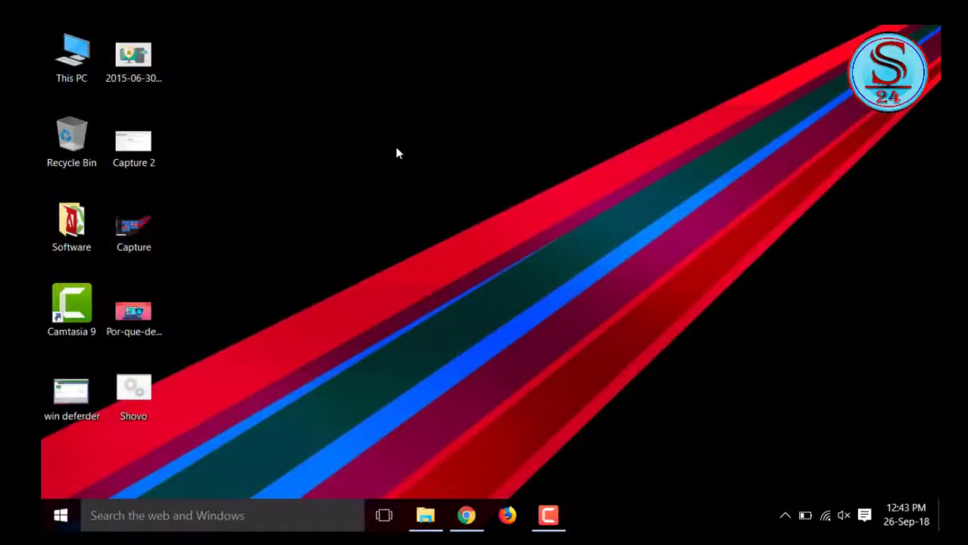
Step: Refresh the Windows desktop several times
right_click(361, 112)
left_click(385, 156)
right_click(362, 126)
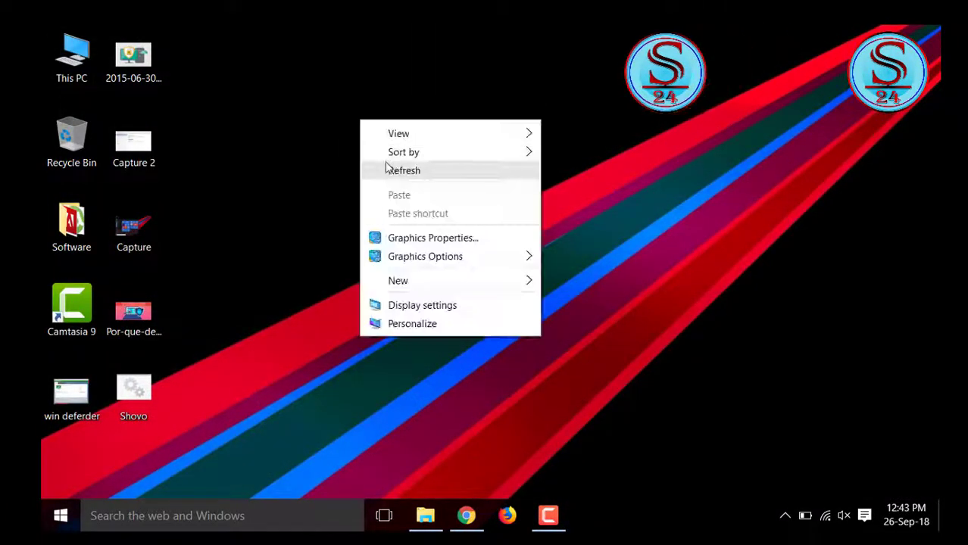
left_click(386, 169)
right_click(362, 127)
left_click(390, 173)
right_click(346, 130)
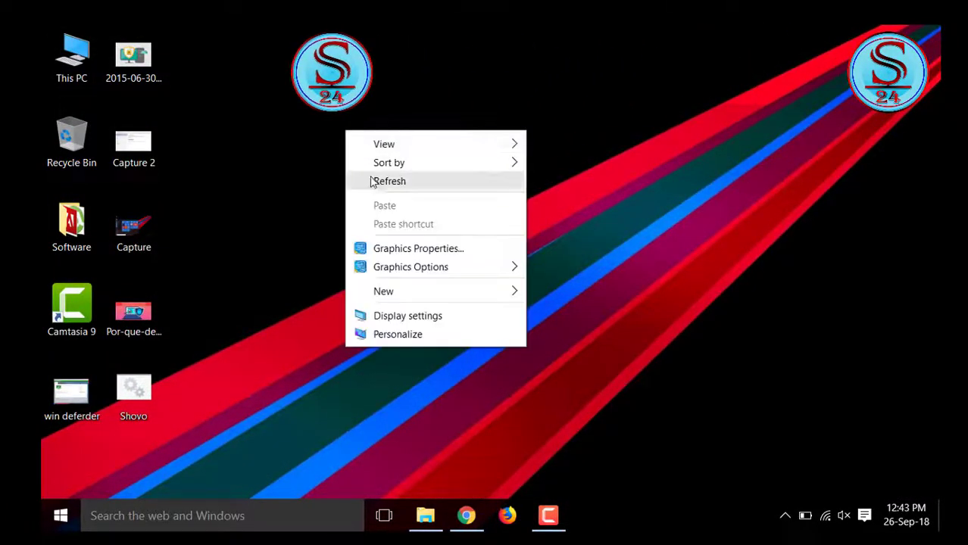
left_click(375, 181)
right_click(340, 141)
left_click(369, 194)
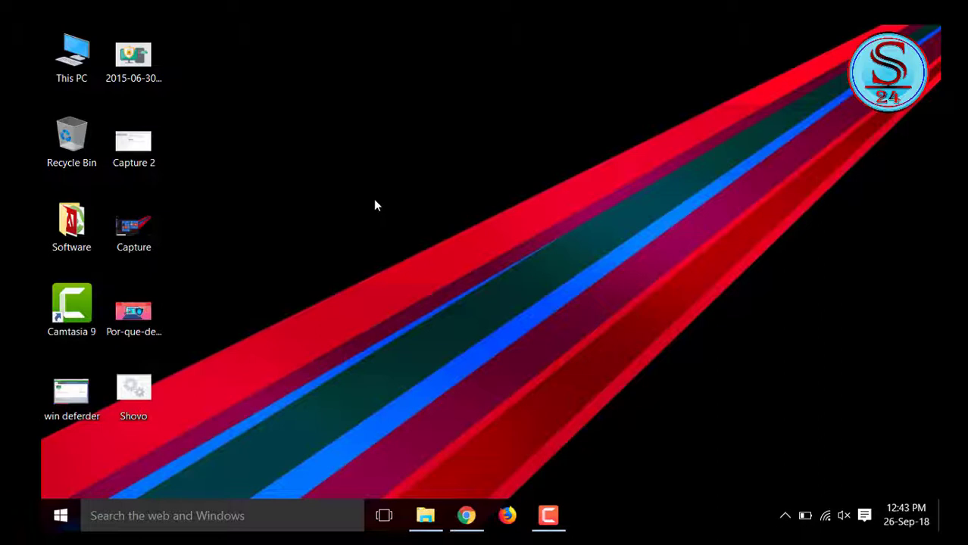
left_click(548, 516)
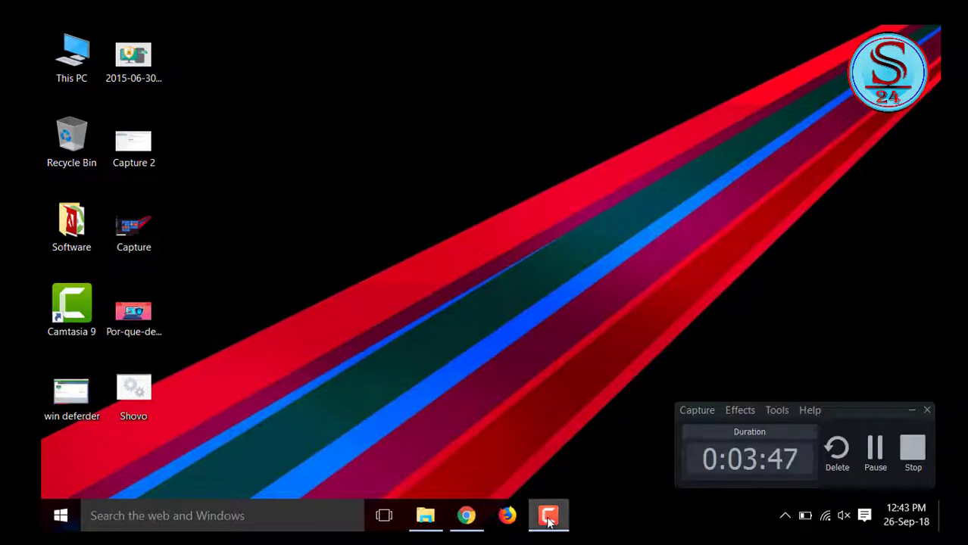
left_click(913, 449)
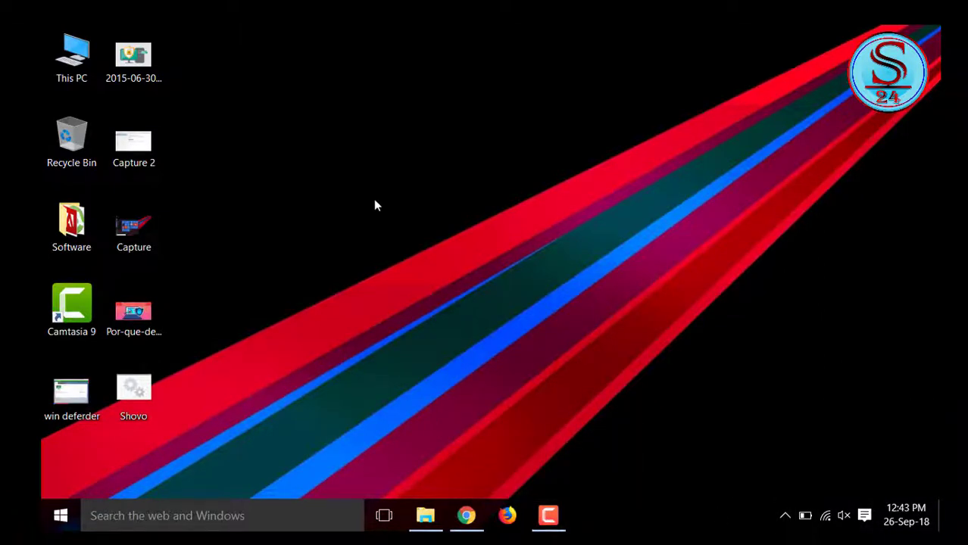